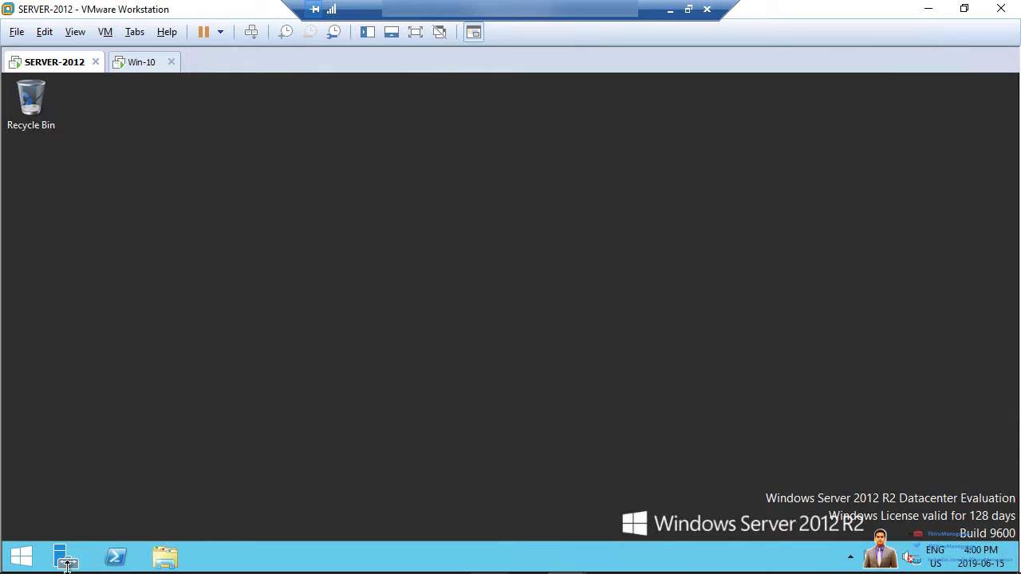
- Launch Active Directory Users and Computers from Server Manager's Tools menu
left_click(66, 562)
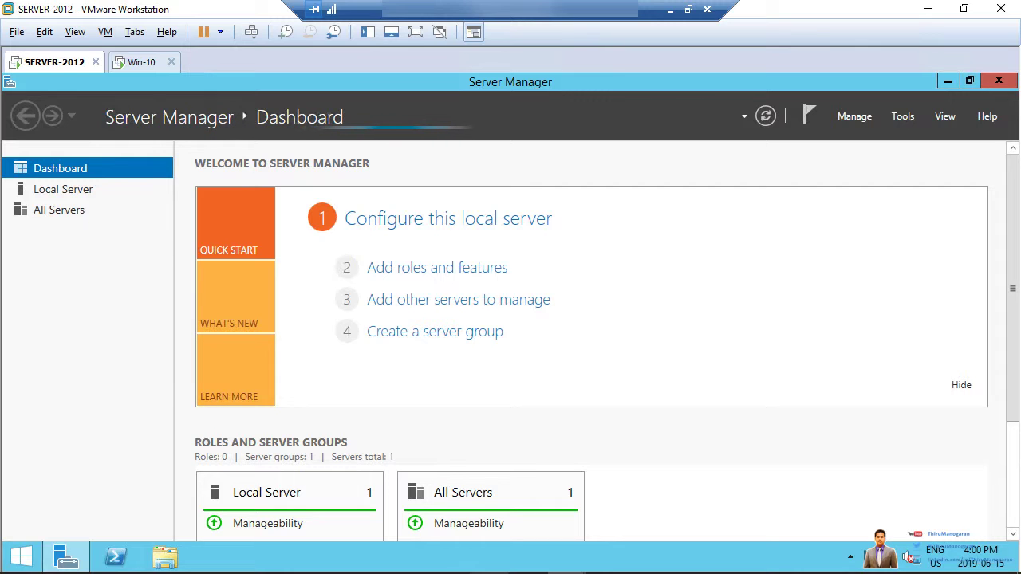
left_click(902, 118)
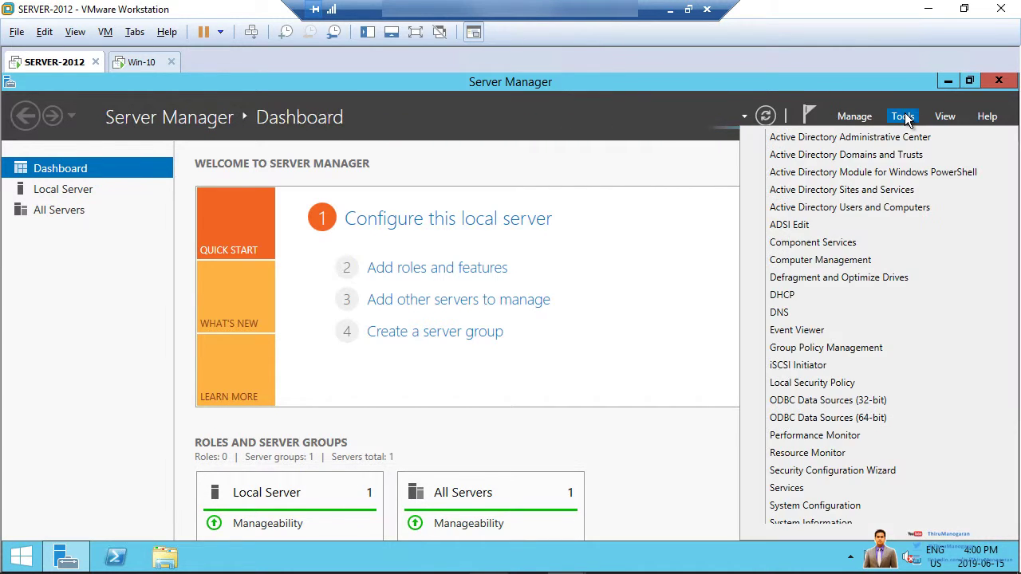
left_click(829, 210)
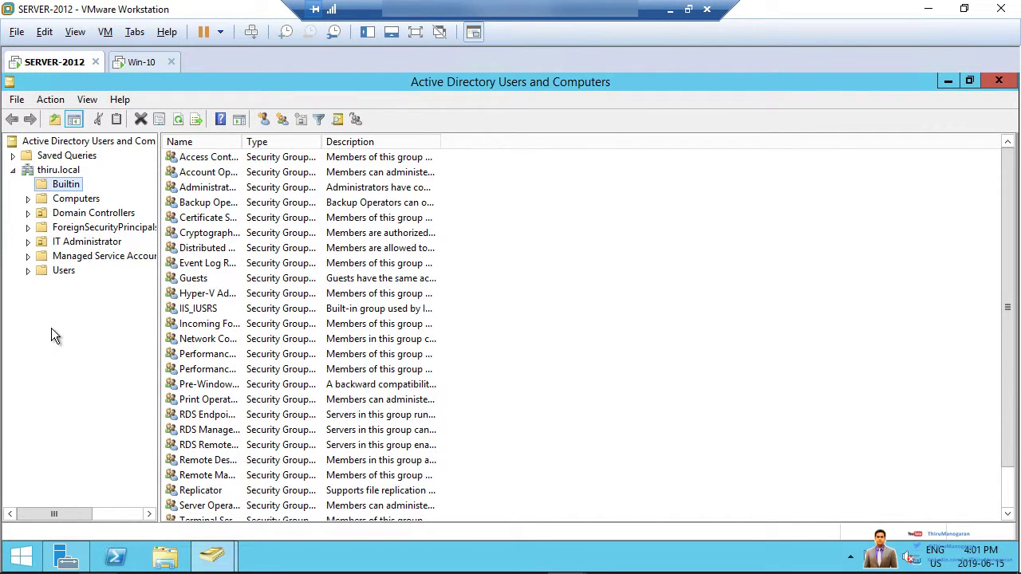
- Create an organizational unit named Engineering directly under thiru.local
right_click(50, 174)
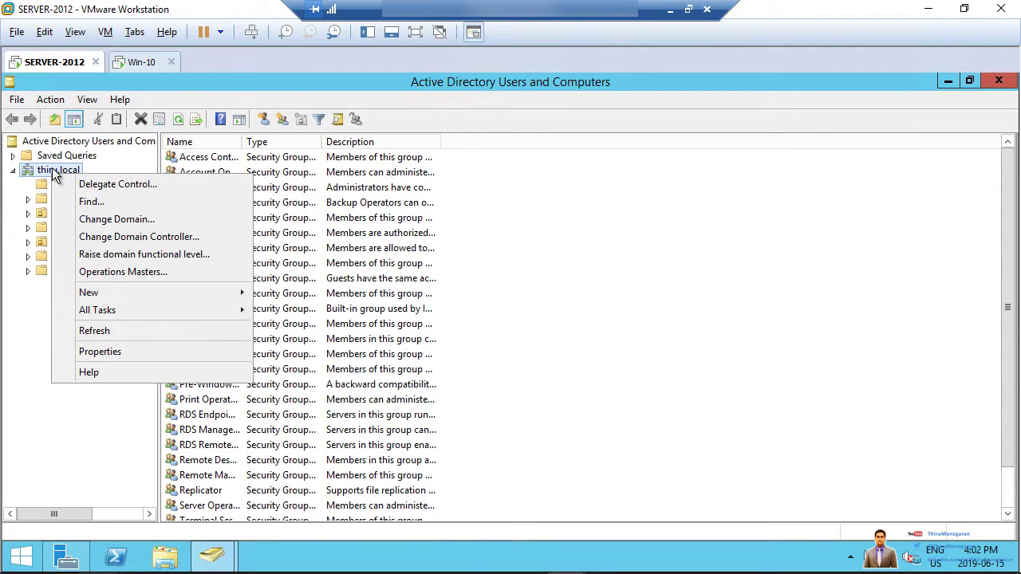
mouse_move(182, 298)
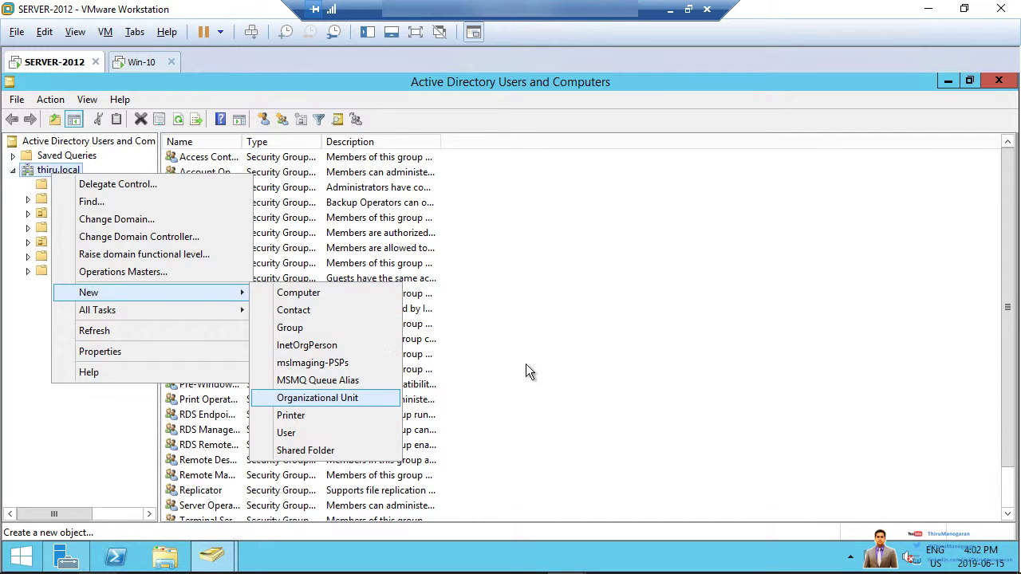
left_click(466, 244)
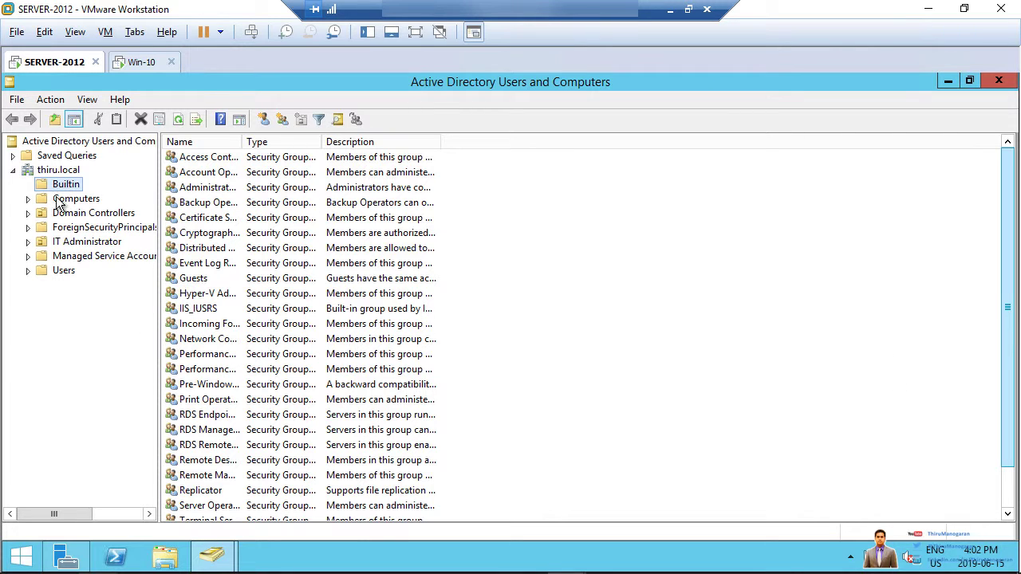
right_click(60, 173)
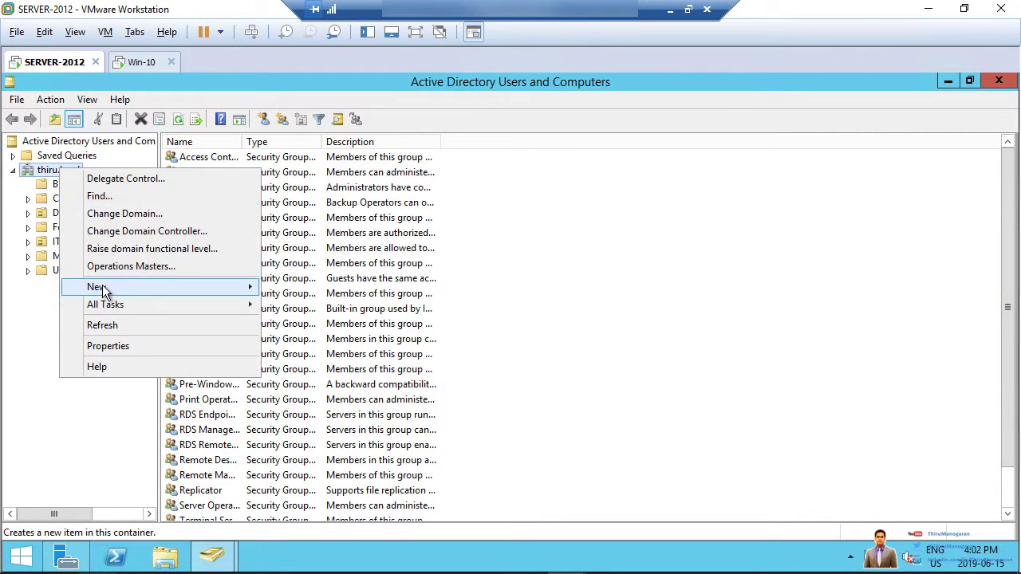
mouse_move(104, 289)
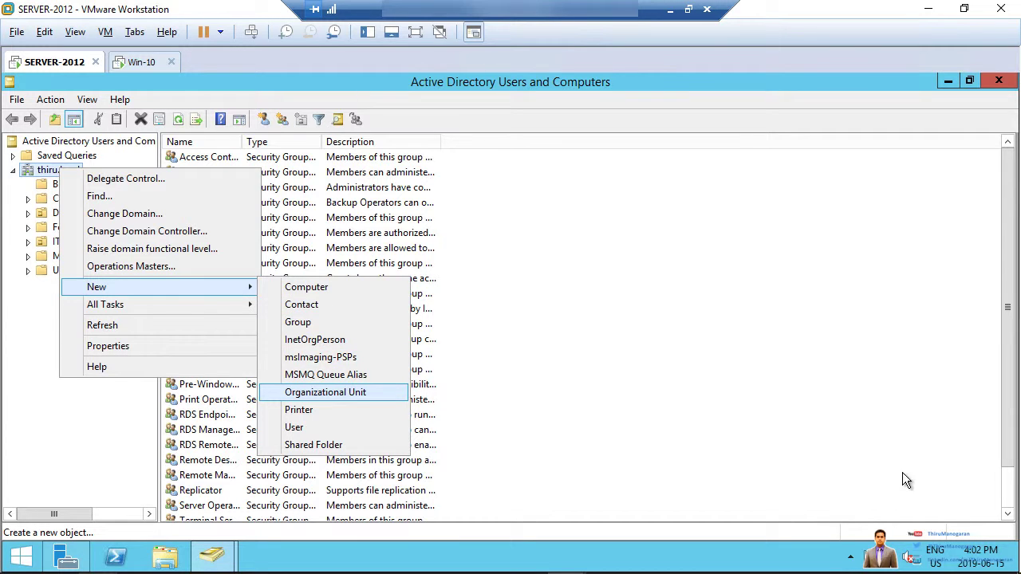
left_click(492, 310)
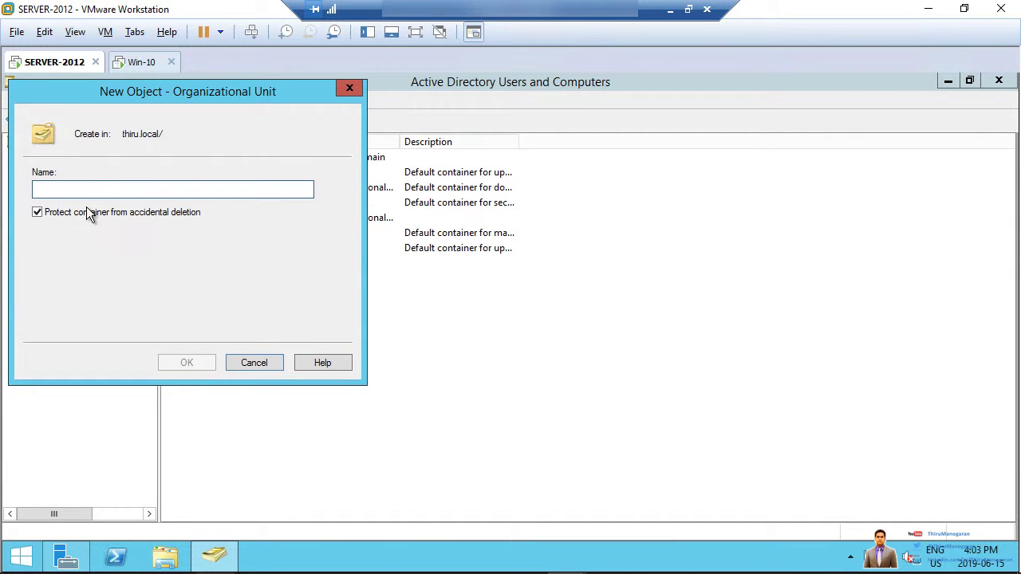
type("E")
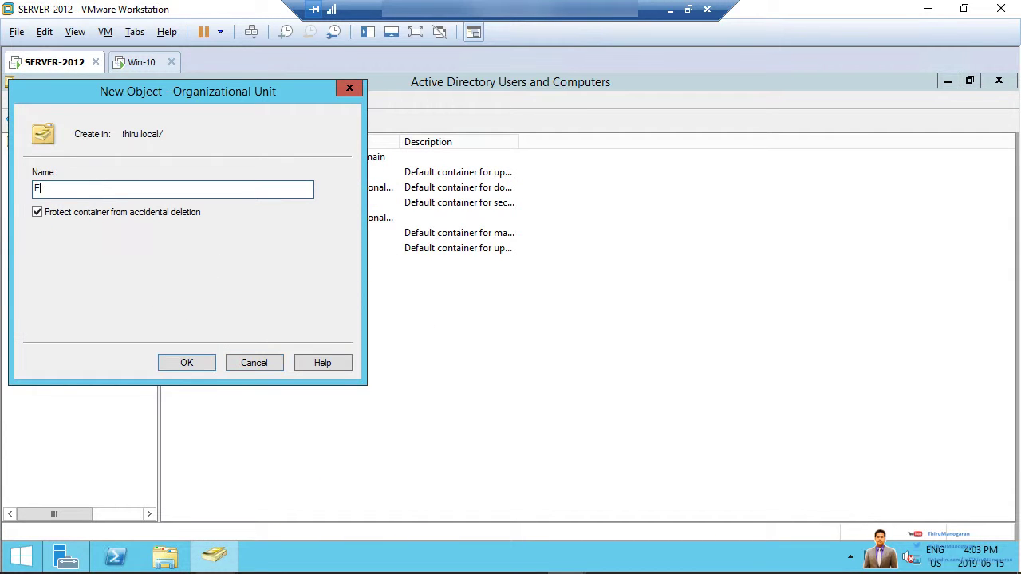
type("ngineering")
left_click(186, 361)
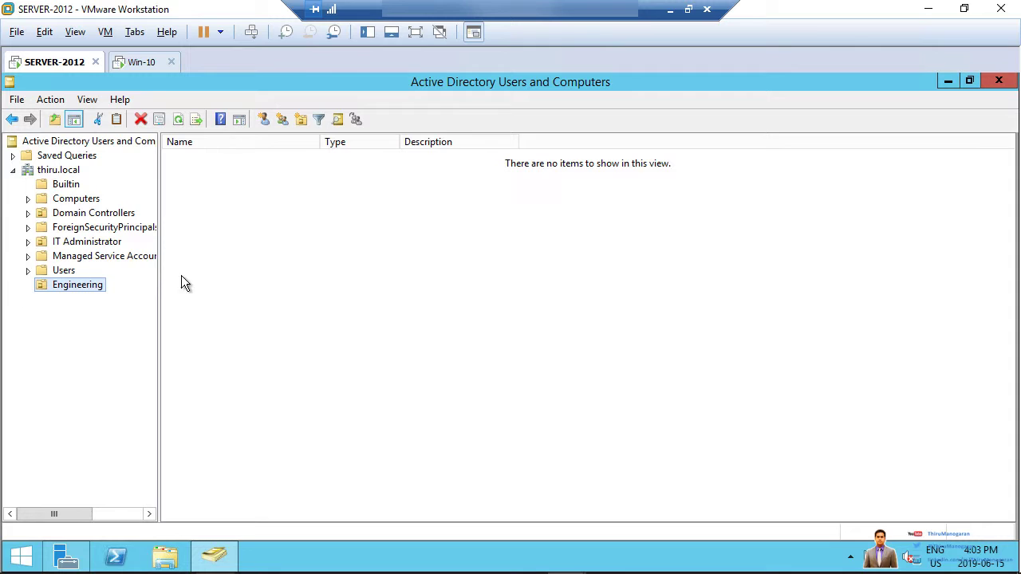
- Start a new user in Engineering and fill in first name, last name and logon name
right_click(342, 208)
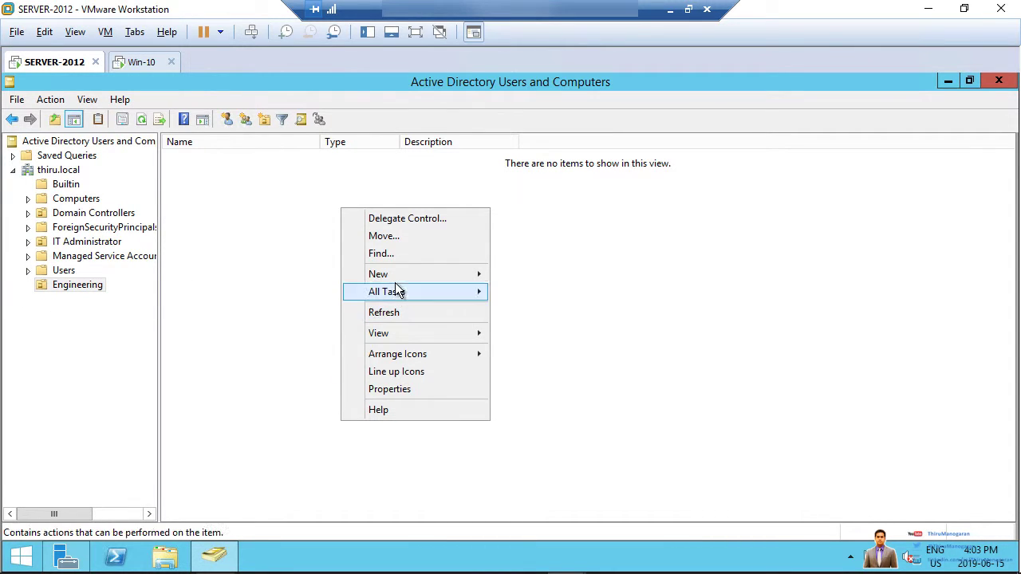
mouse_move(399, 276)
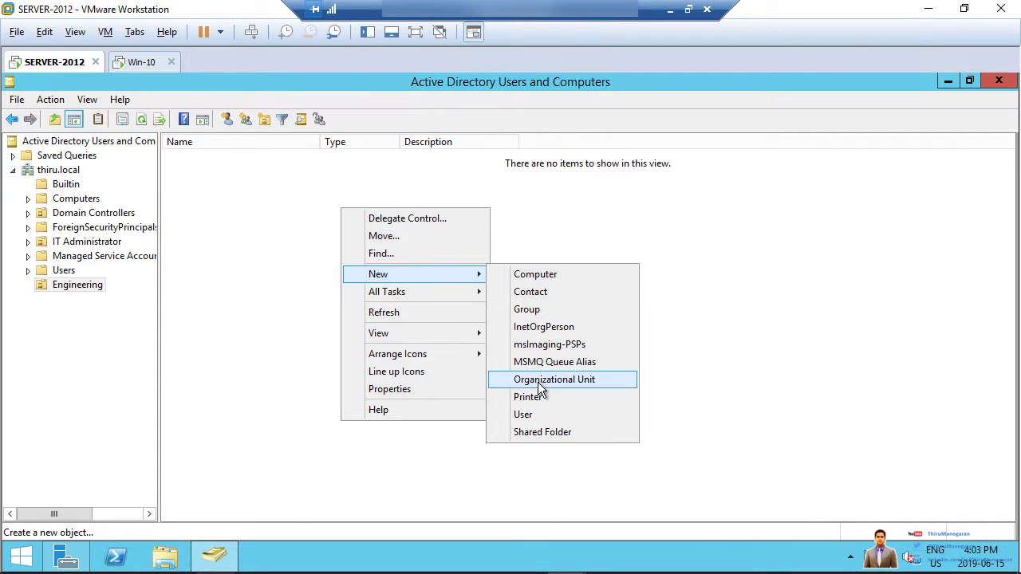
left_click(532, 415)
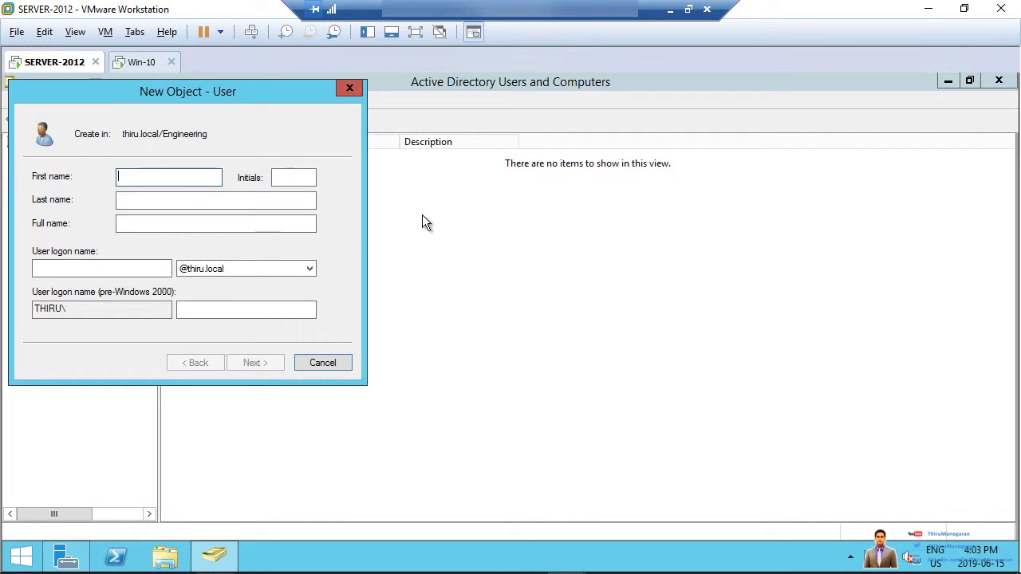
type("PPPPPPPPP")
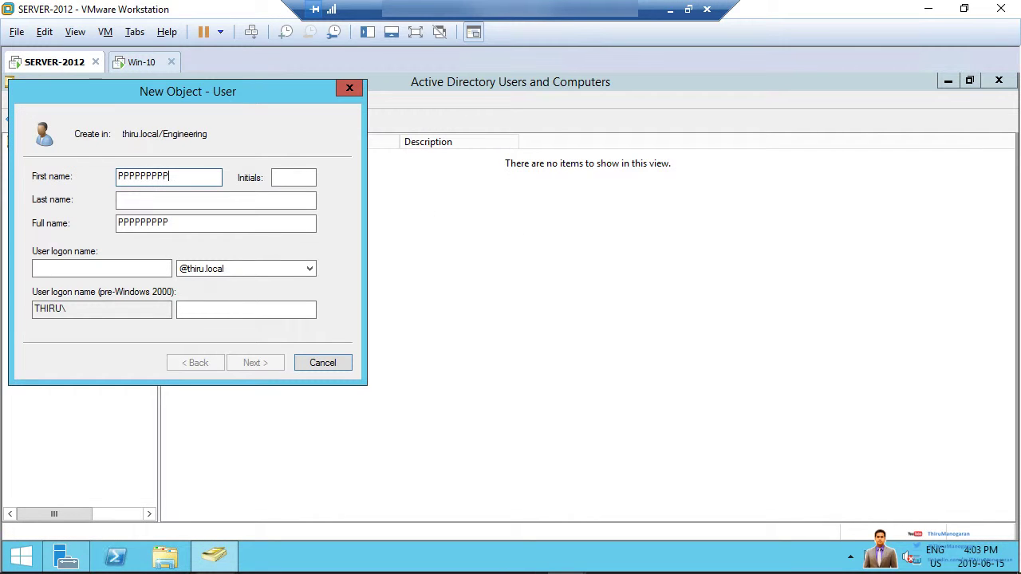
key("BackSpace")
key("BackSpace")
key("BackSpace")
key("BackSpace")
key("BackSpace")
key("BackSpace")
key("BackSpace")
key("BackSpace")
key("BackSpace")
type("P")
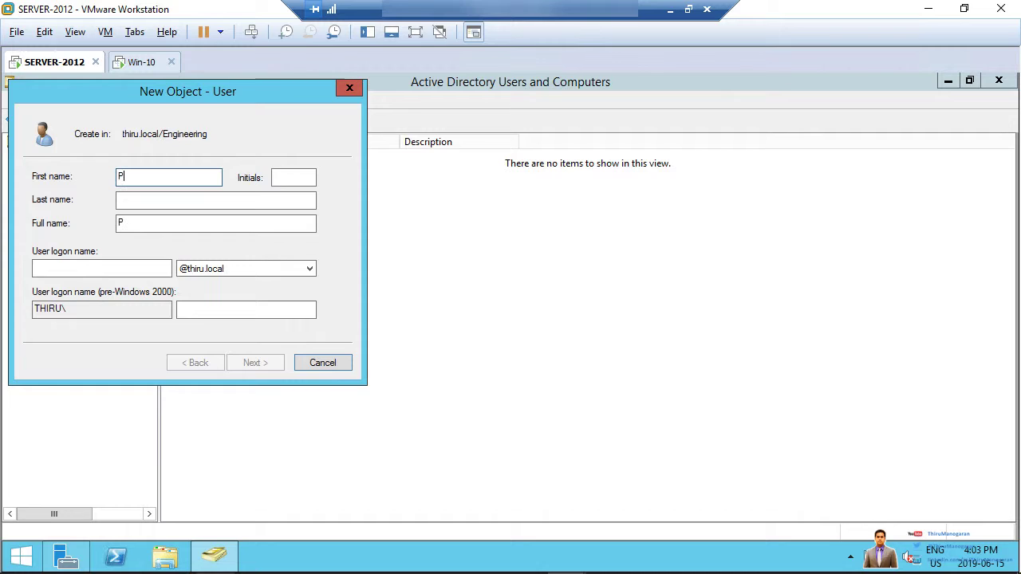
type("atricia")
key("Tab")
key("Tab")
type("La")
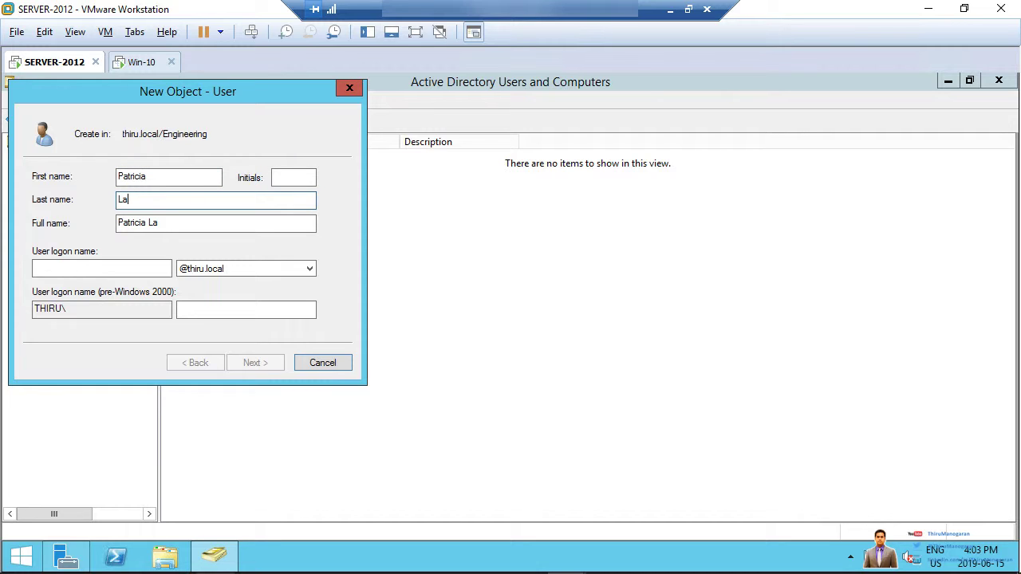
left_click(75, 269)
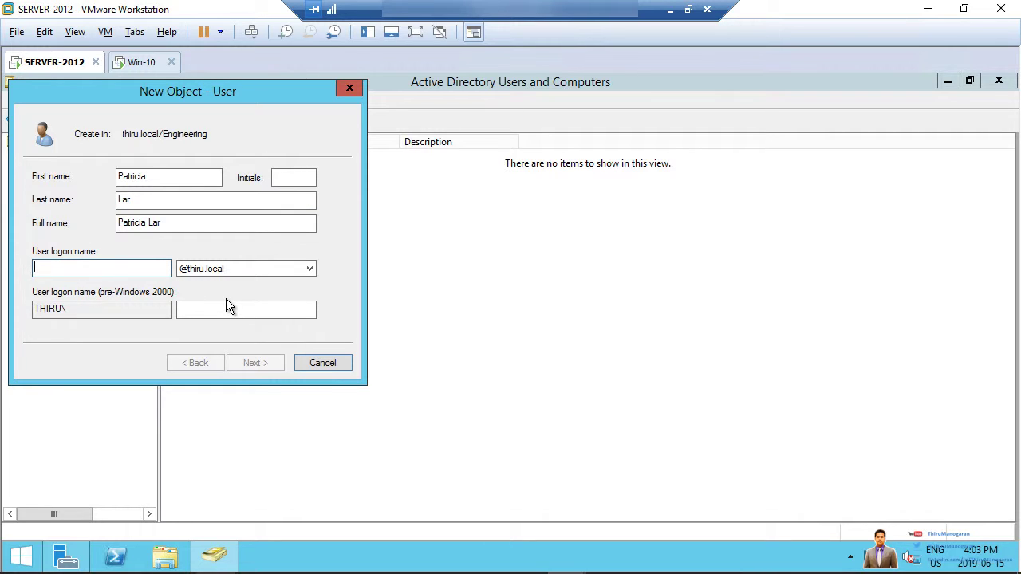
type("pat")
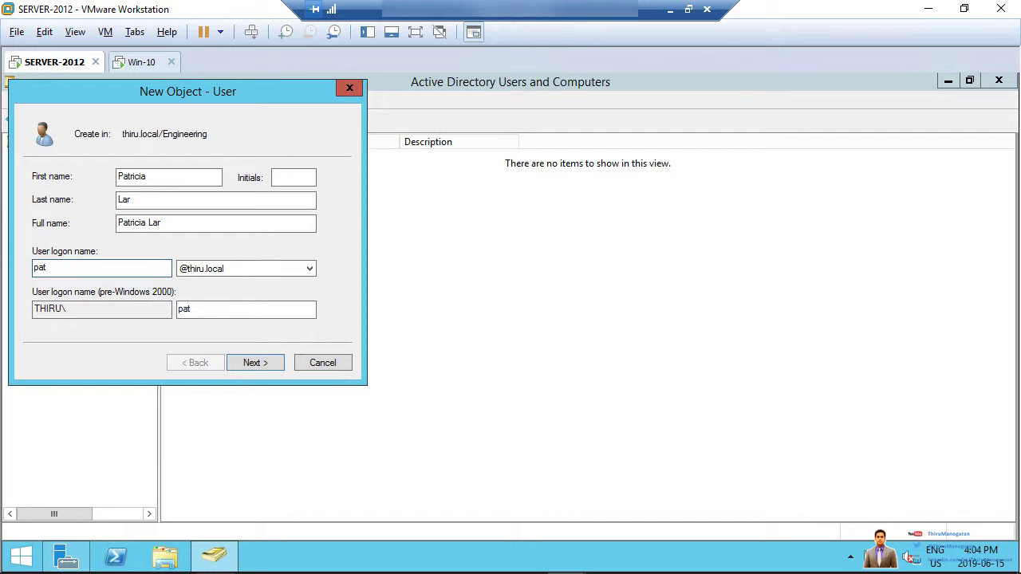
type("sy")
- Set and confirm the account password, keeping change-at-next-logon, and finish creating the user
left_click(248, 361)
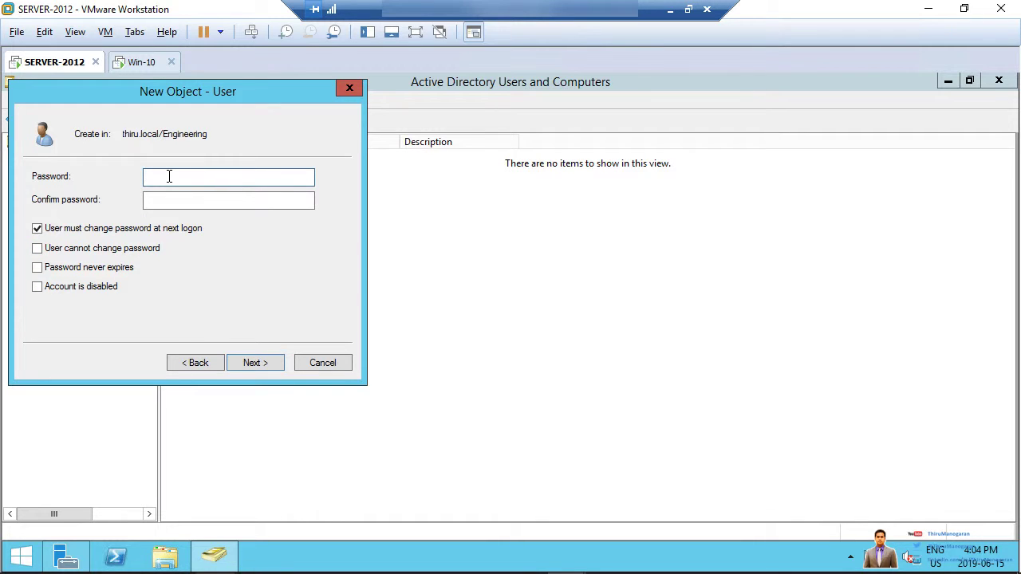
type("P@ssword")
left_click(211, 200)
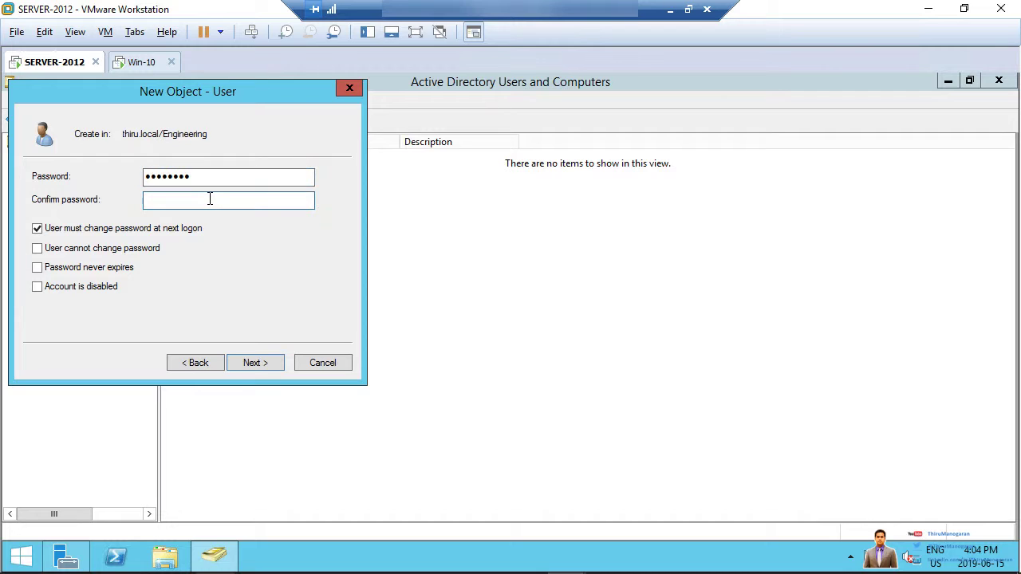
type("P@ssw0rd")
left_click(254, 363)
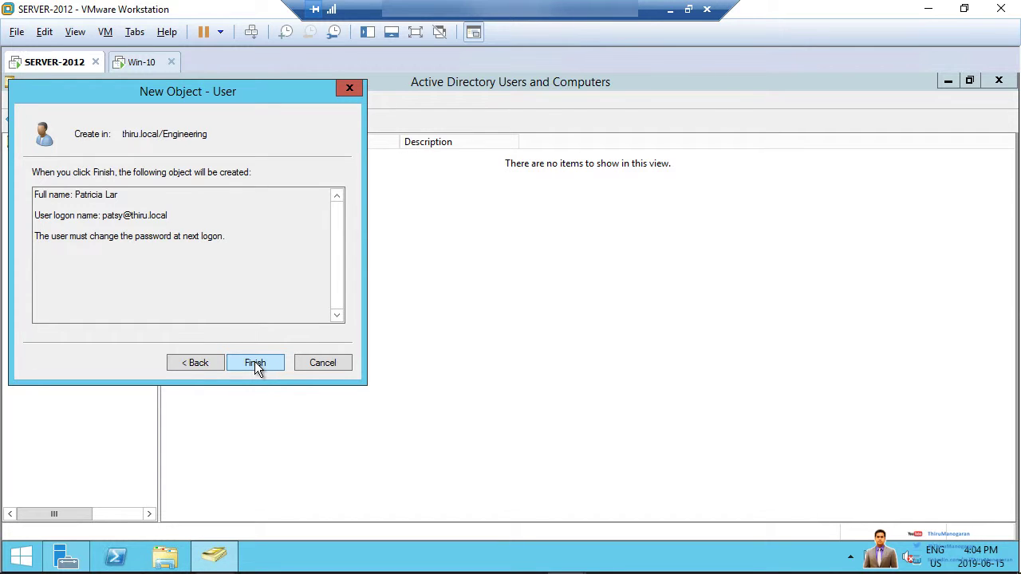
left_click(255, 363)
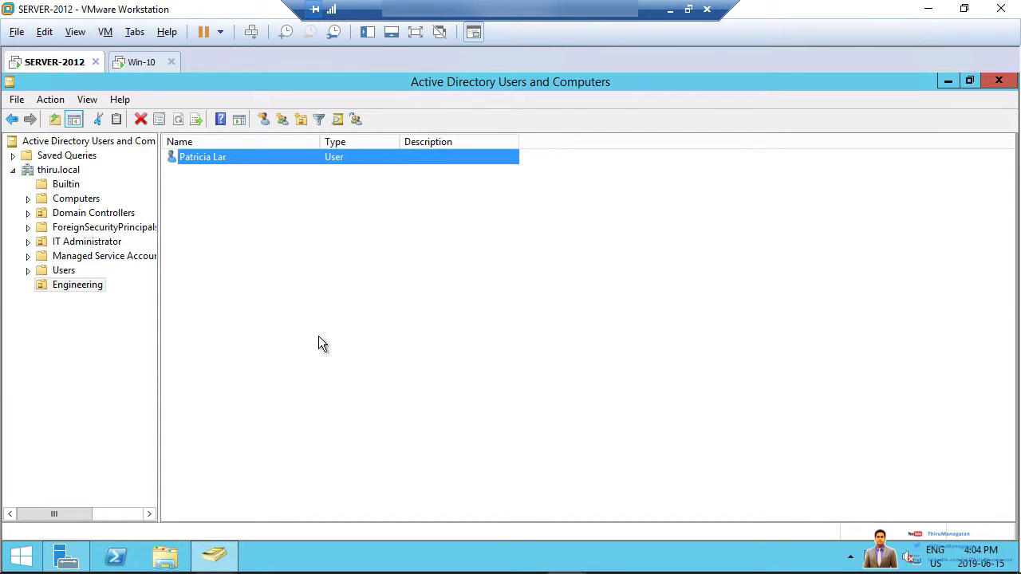
- Dismiss the Engineering context menu and switch to the Win-10 virtual machine
left_click(318, 338)
right_click(261, 243)
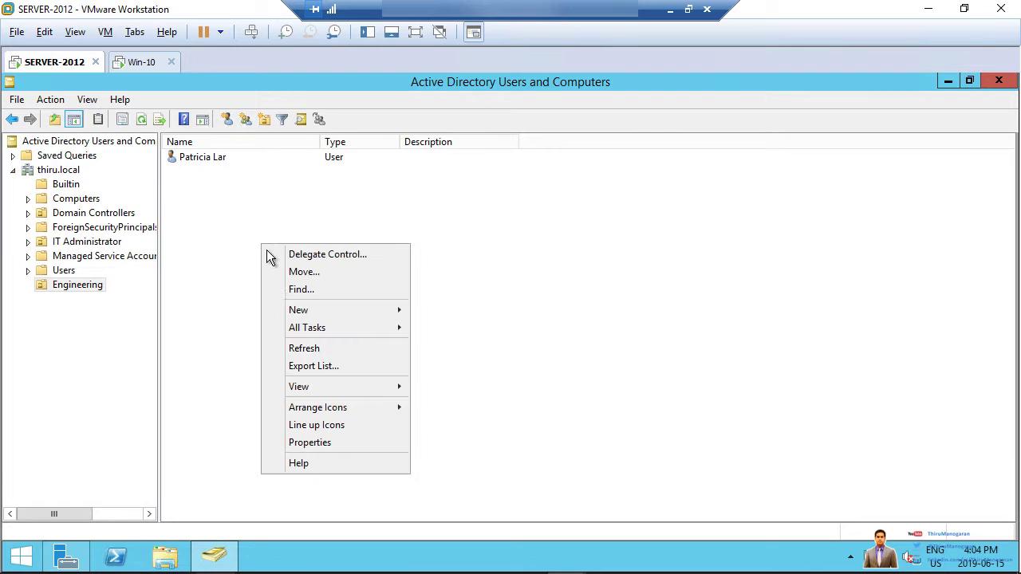
left_click(209, 231)
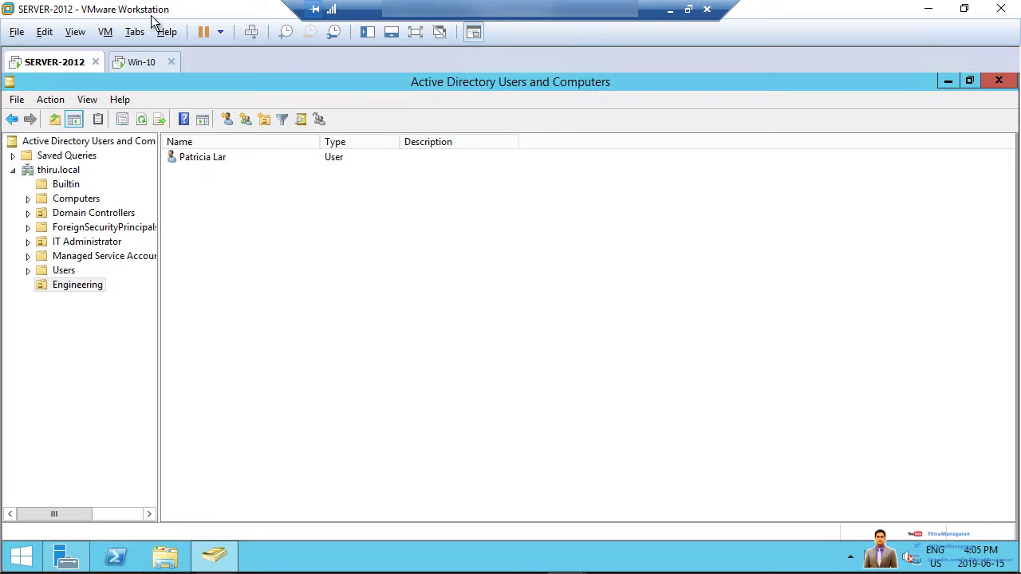
left_click(134, 62)
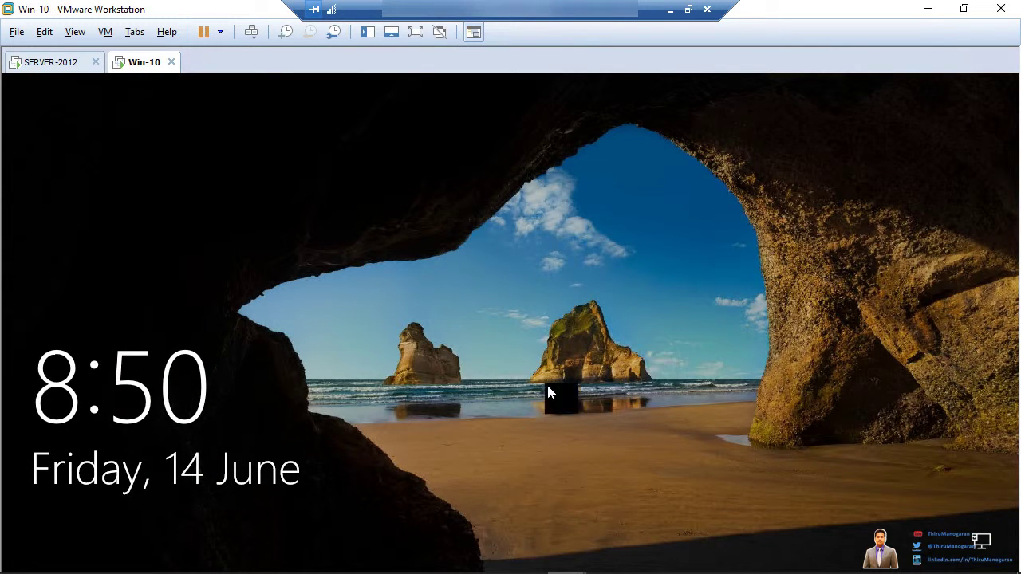
- Sign in to Windows 10 as Other user with the new account's logon name and password
left_click(399, 359)
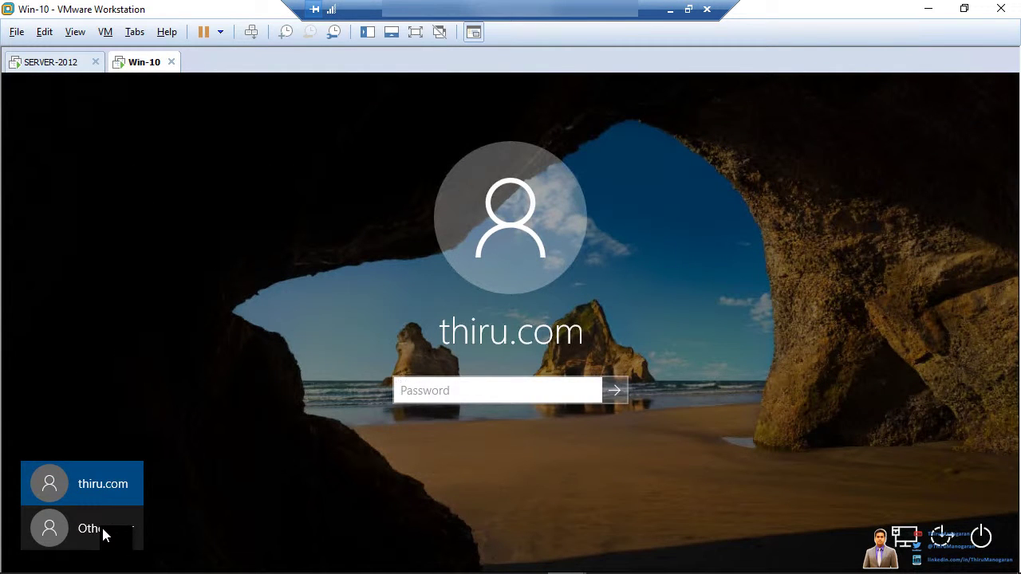
left_click(105, 536)
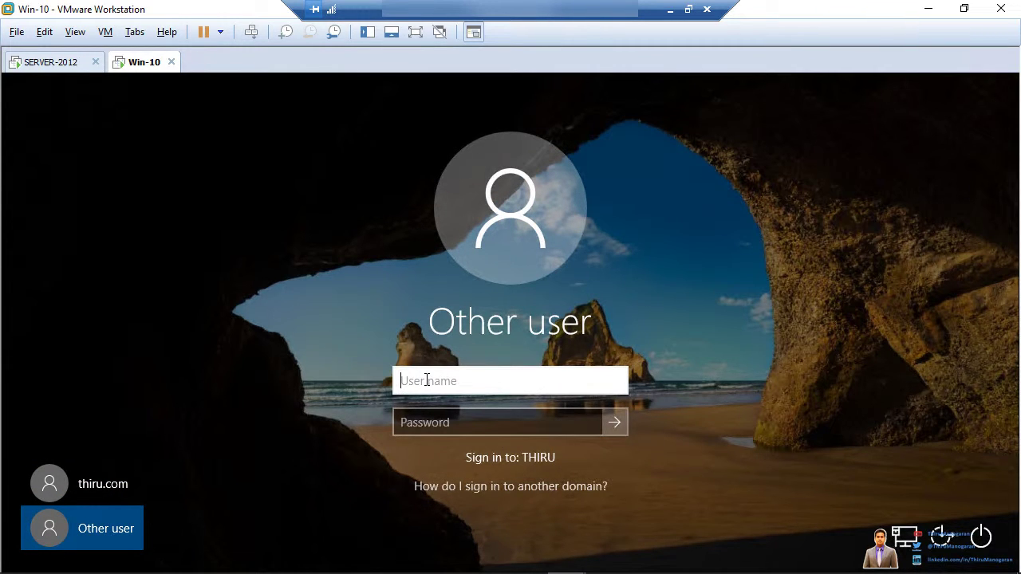
type("patsy")
left_click(454, 426)
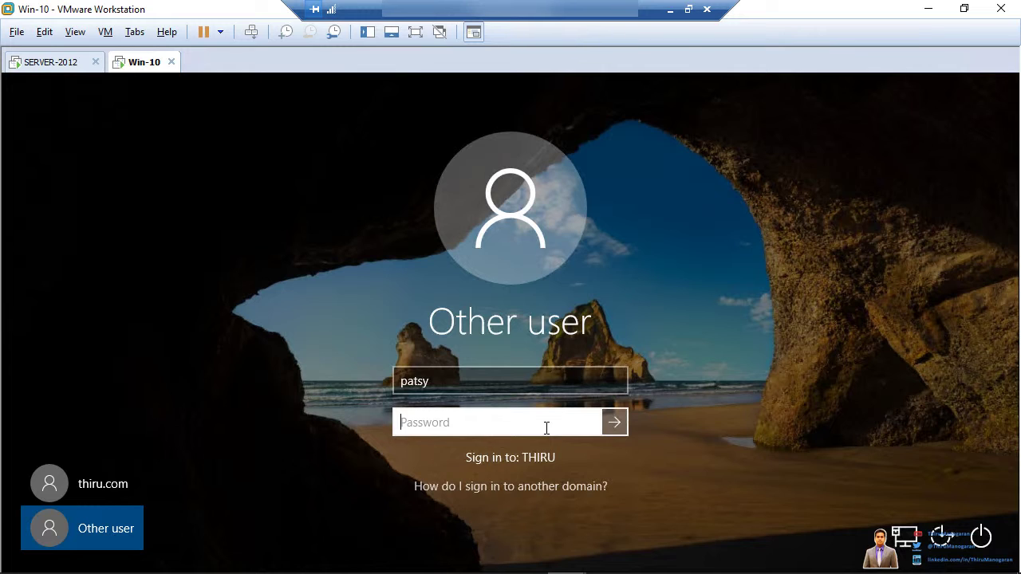
type("P@ssw0rd")
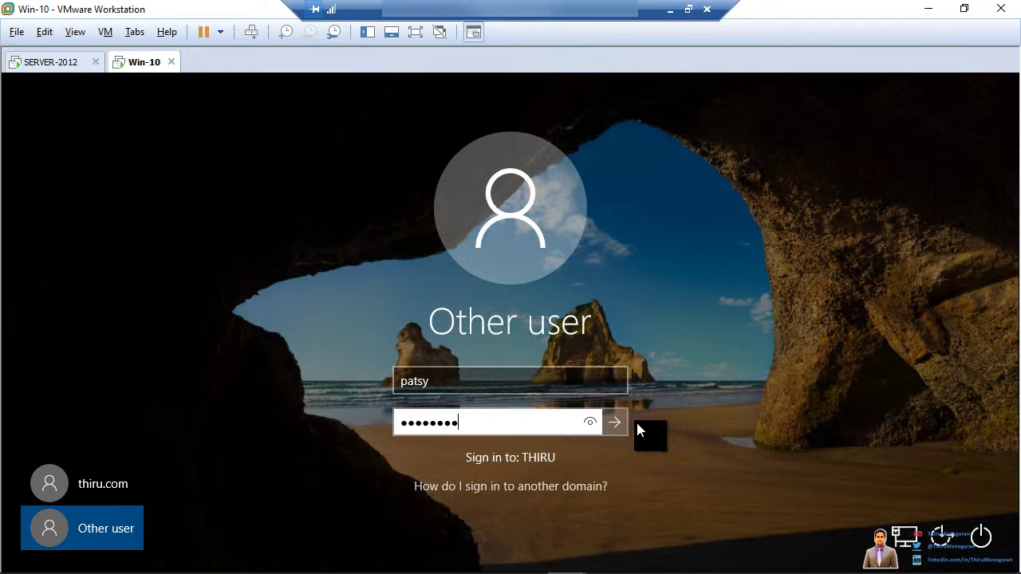
left_click(617, 429)
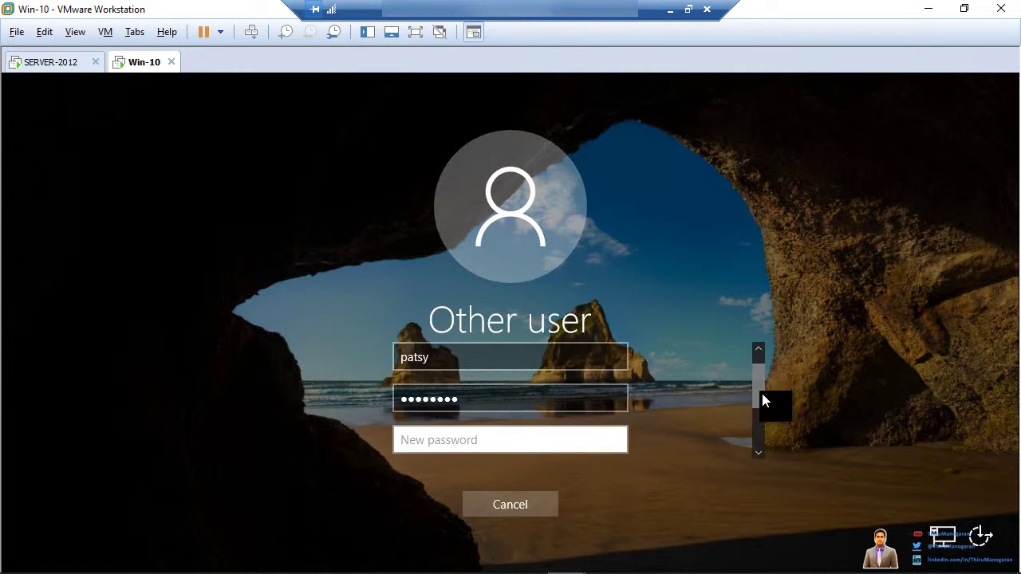
- Enter and confirm a new password for the domain user, then acknowledge the change
left_click(761, 428)
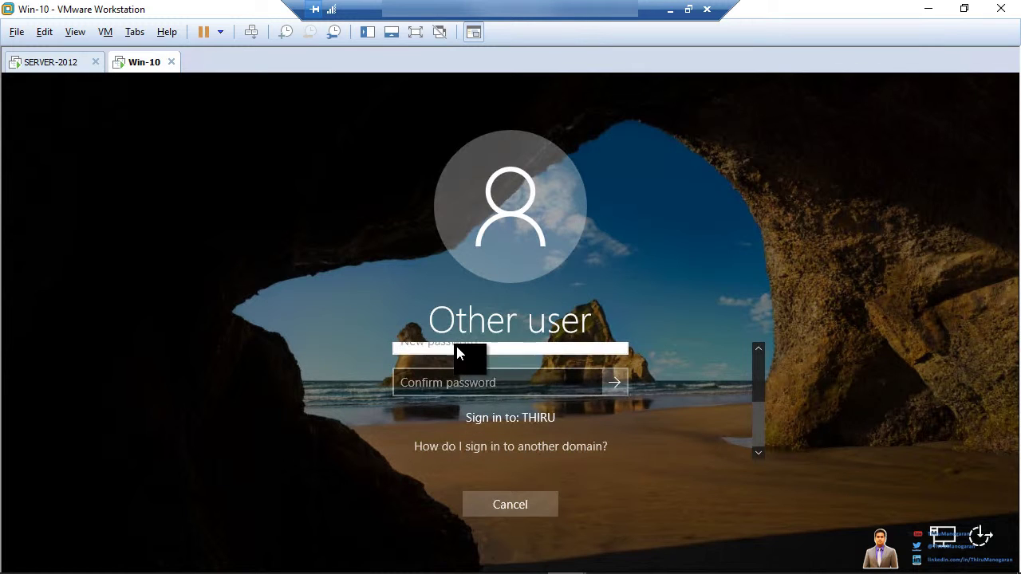
left_click(456, 348)
type("P")
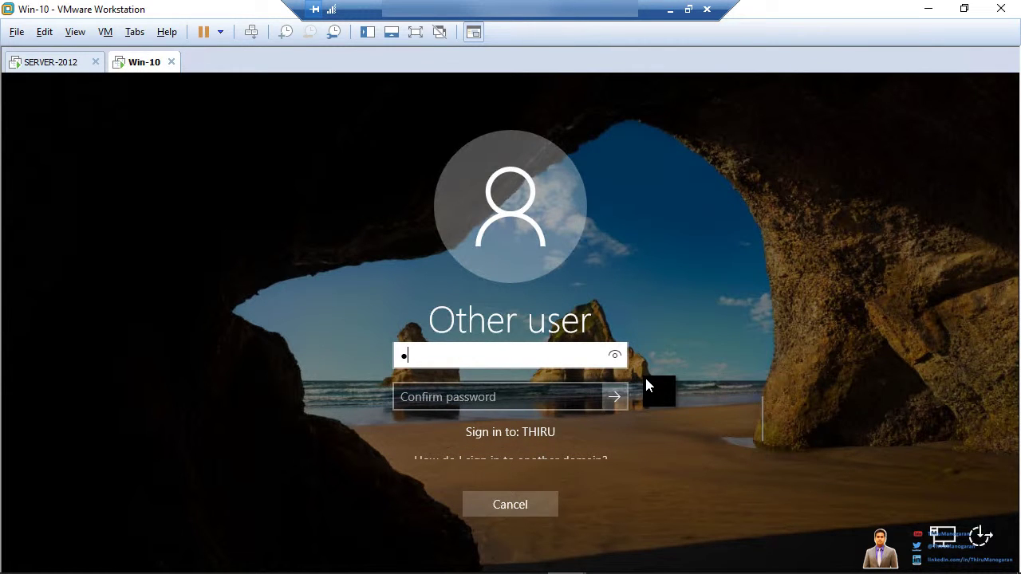
type("@ssword")
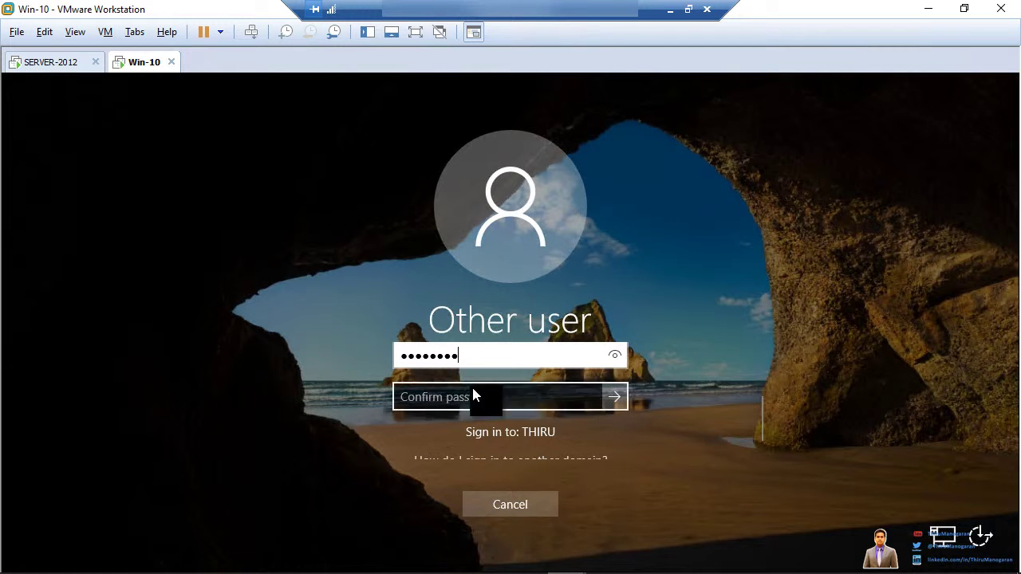
left_click(470, 396)
type("P")
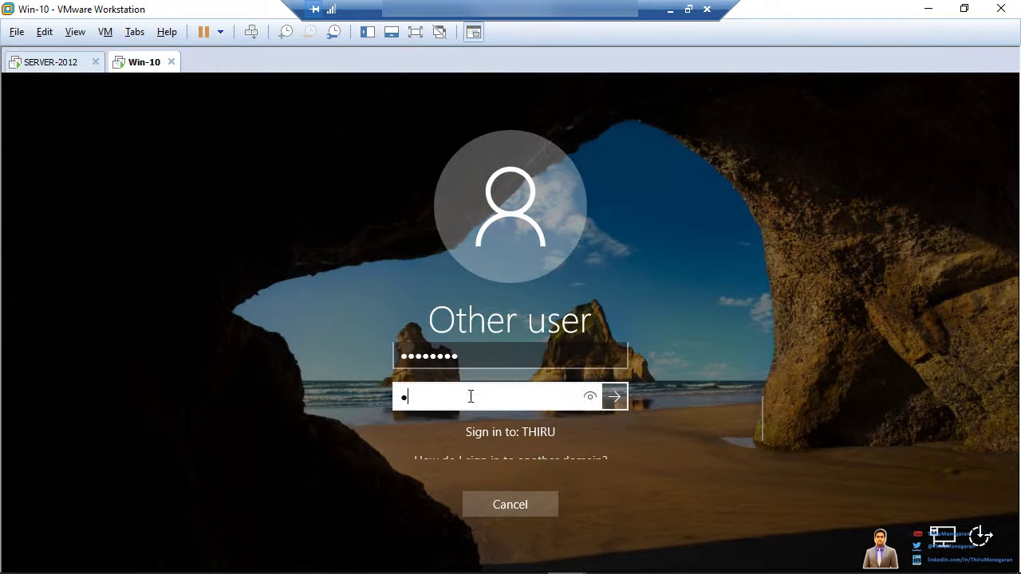
type("@ssword")
left_click(611, 396)
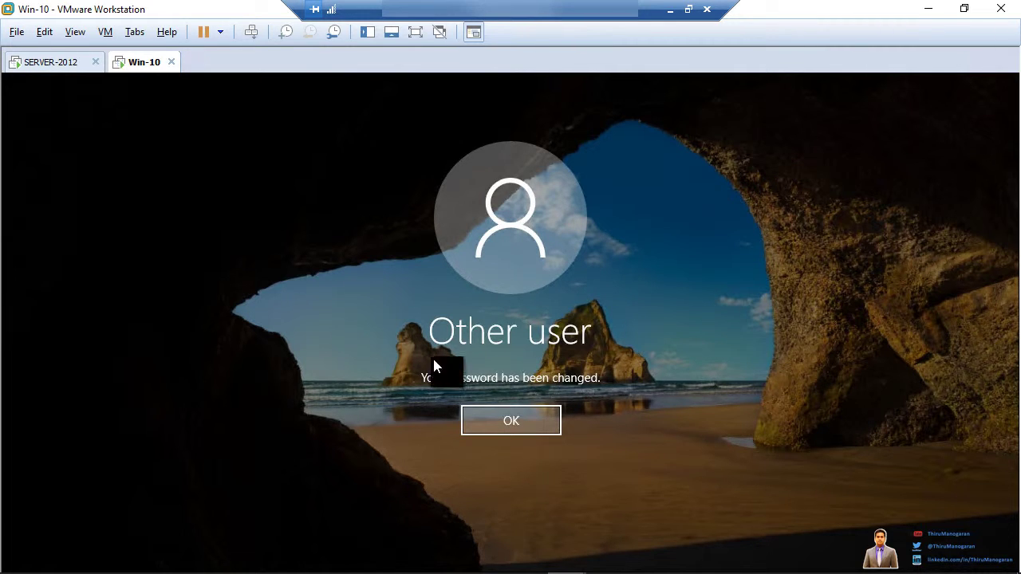
left_click(500, 421)
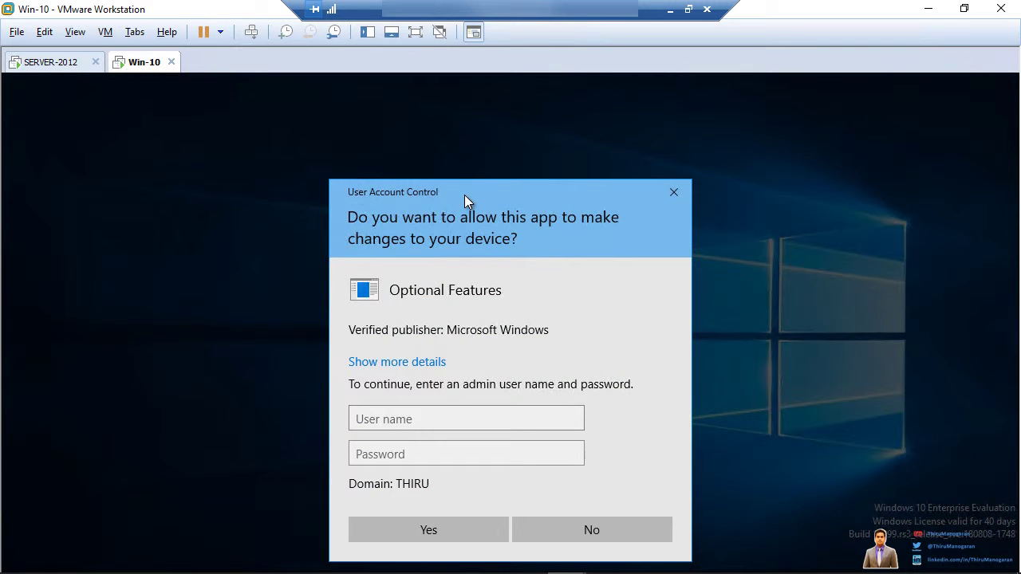
- Decline the Optional Features User Account Control permission prompt
left_click_drag(465, 195, 482, 153)
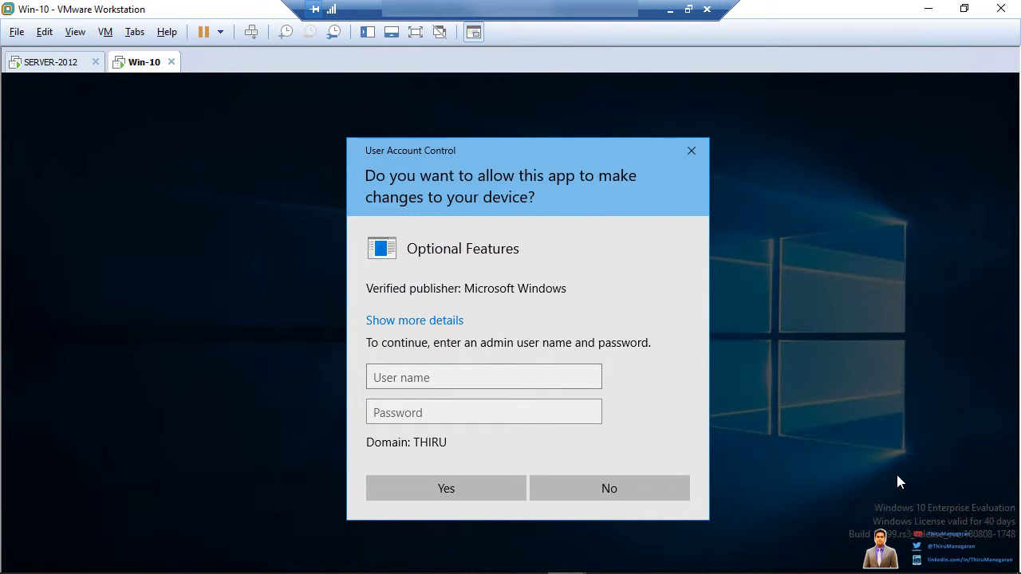
left_click(598, 492)
left_click(573, 482)
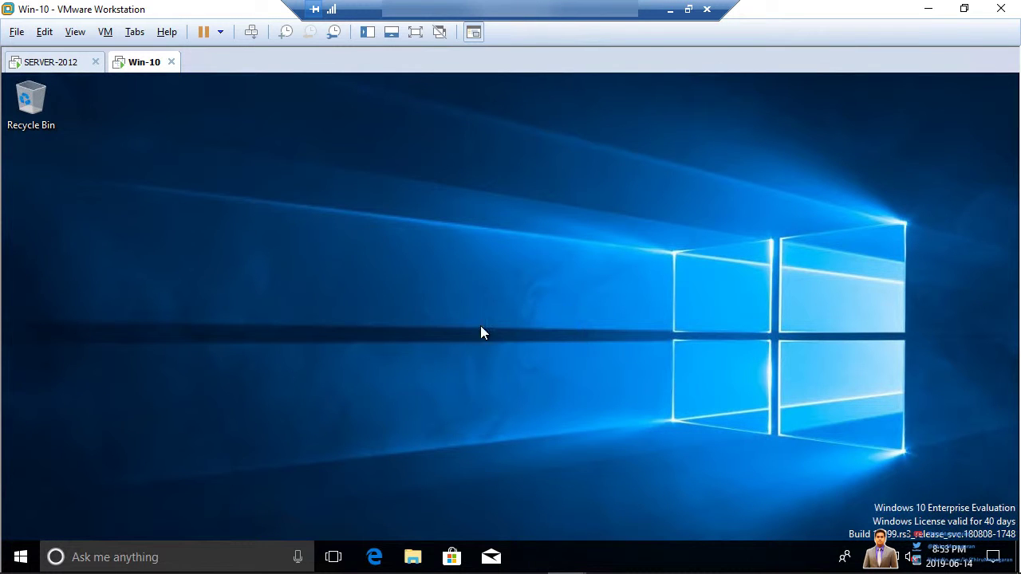
- Refresh the desktop, then briefly open and close the Start menu
right_click(273, 264)
left_click(308, 303)
left_click(22, 561)
left_click(484, 333)
- Open cmd via Win+R and run whoami, highlighting the thiru domain user in the output
key("super+r")
type("cmd")
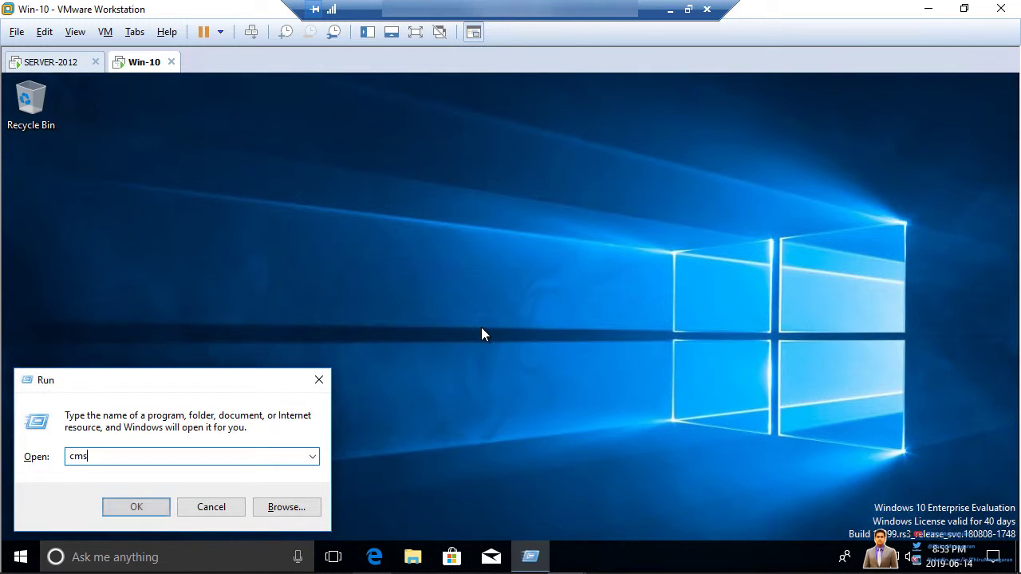
key("Return")
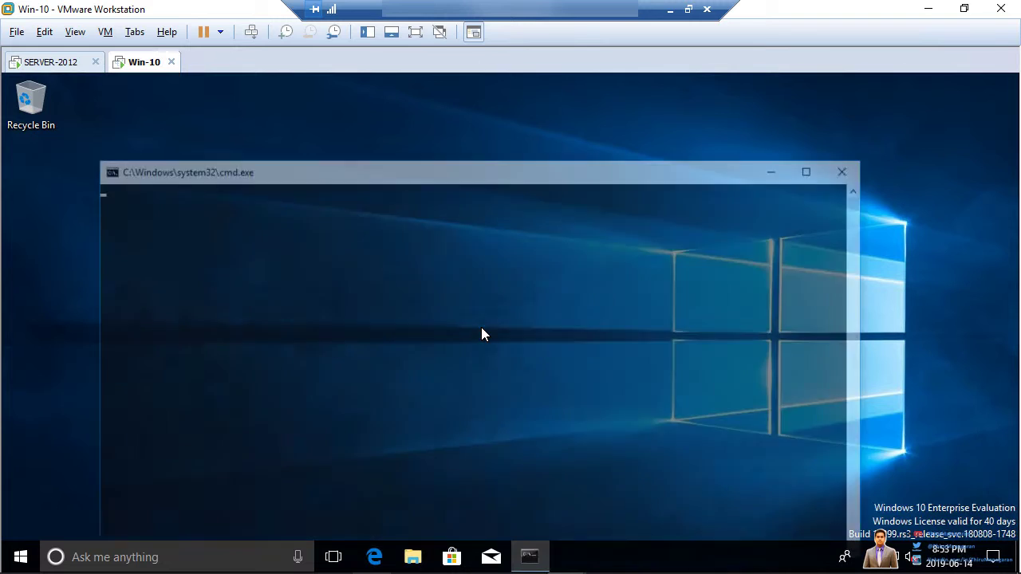
type("wh")
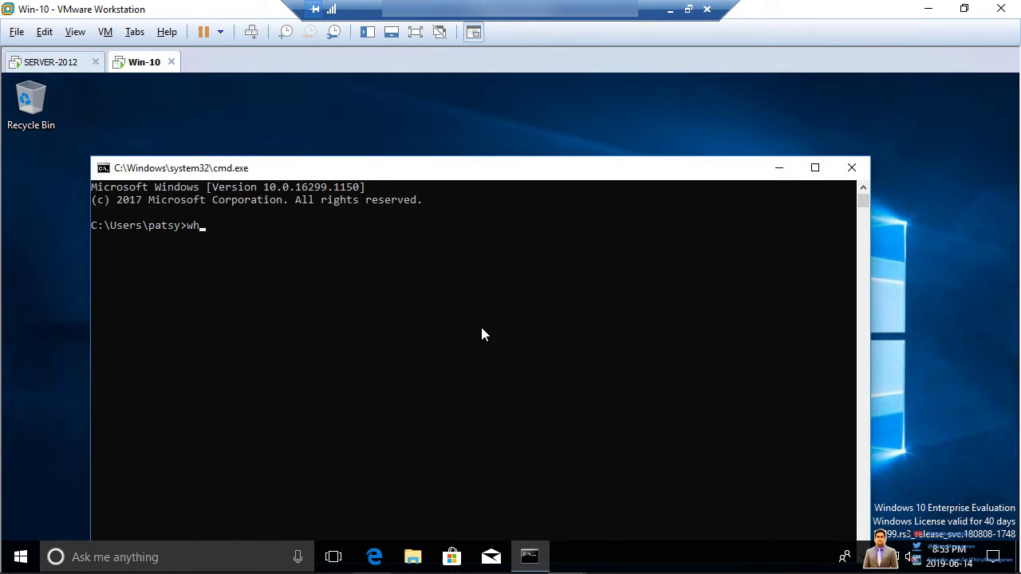
type("oami")
key("Return")
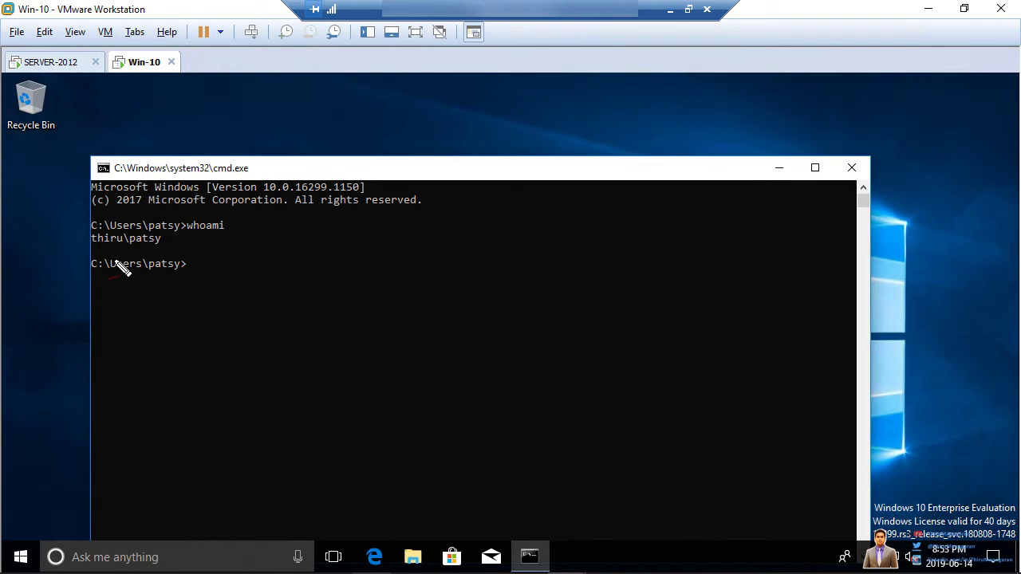
mouse_move(133, 251)
left_mouse_down()
mouse_move(156, 254)
mouse_move(172, 238)
mouse_move(149, 227)
mouse_move(126, 244)
left_mouse_up()
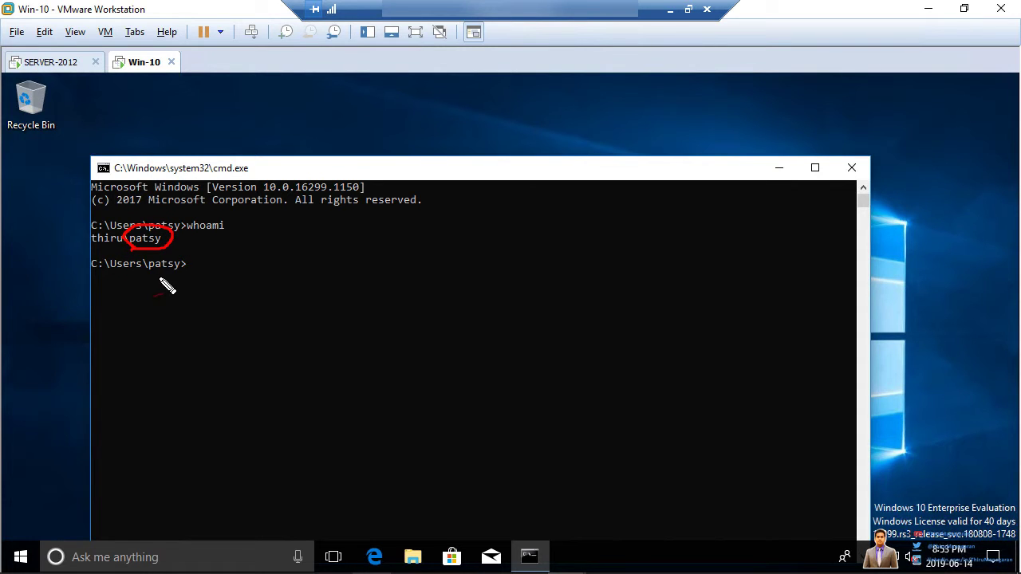
left_click_drag(156, 279, 196, 274)
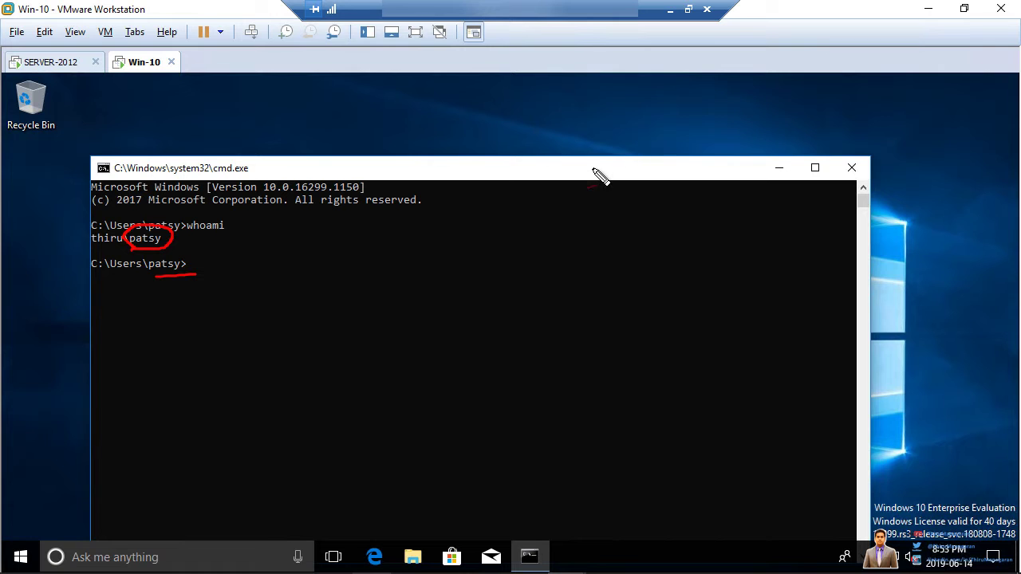